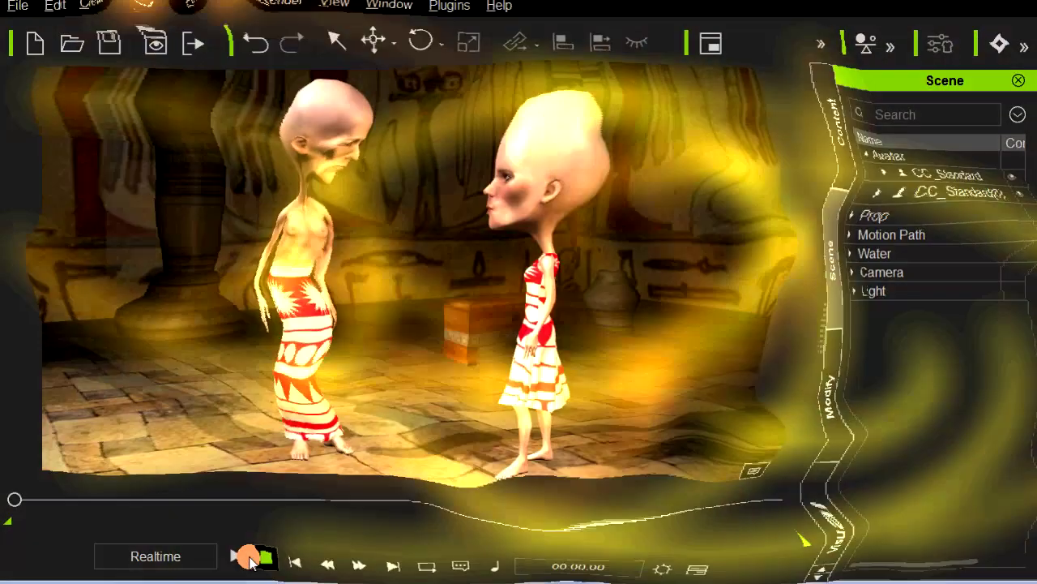
Play the Egyptian scene's animation with the two big-headed characters facing each other.
click(236, 556)
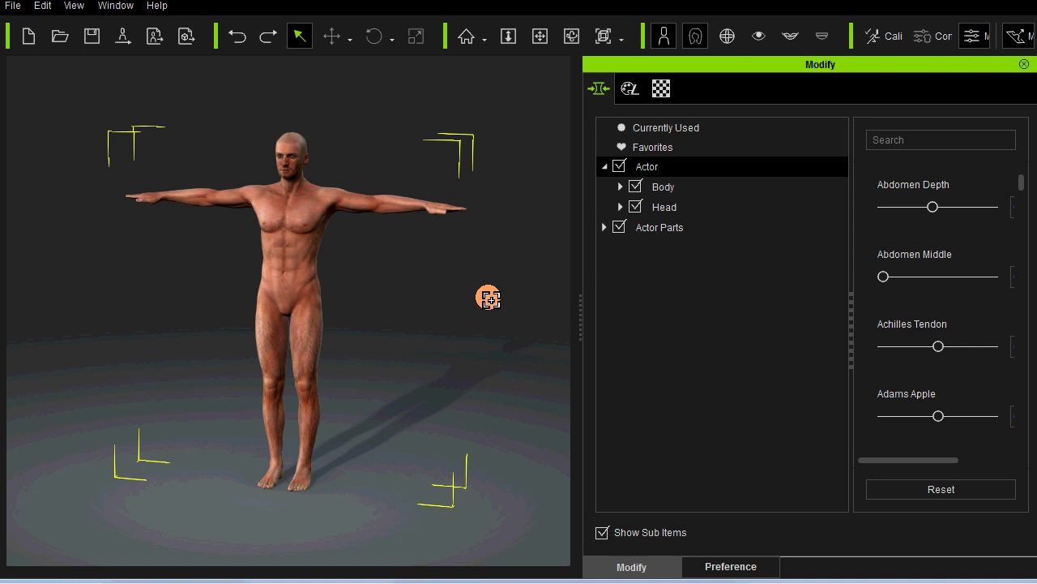
List every morph slider for the whole Actor and scroll through the list.
click(645, 169)
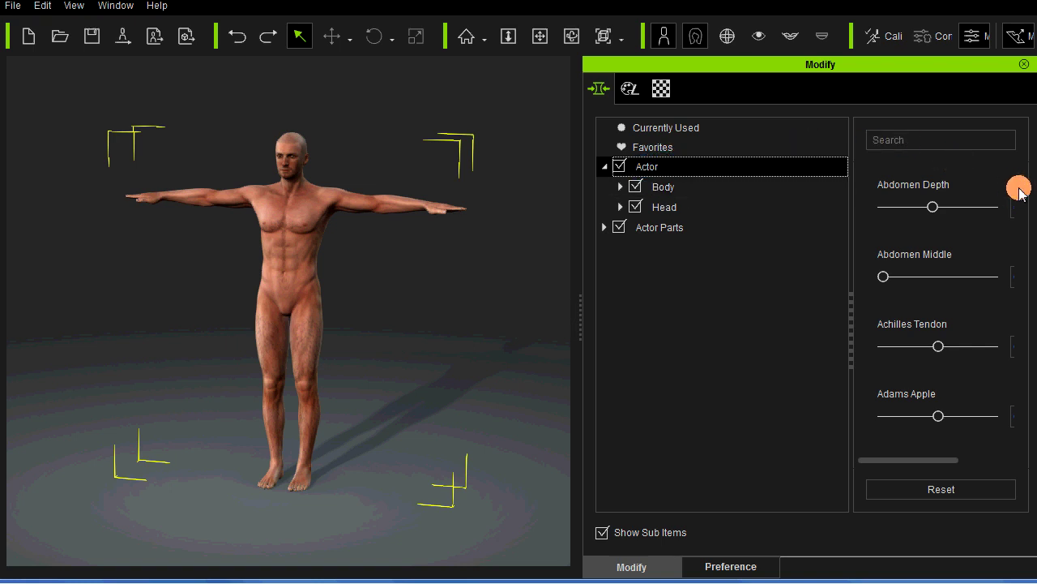
drag(1019, 186, 1022, 280)
drag(1025, 324, 1019, 116)
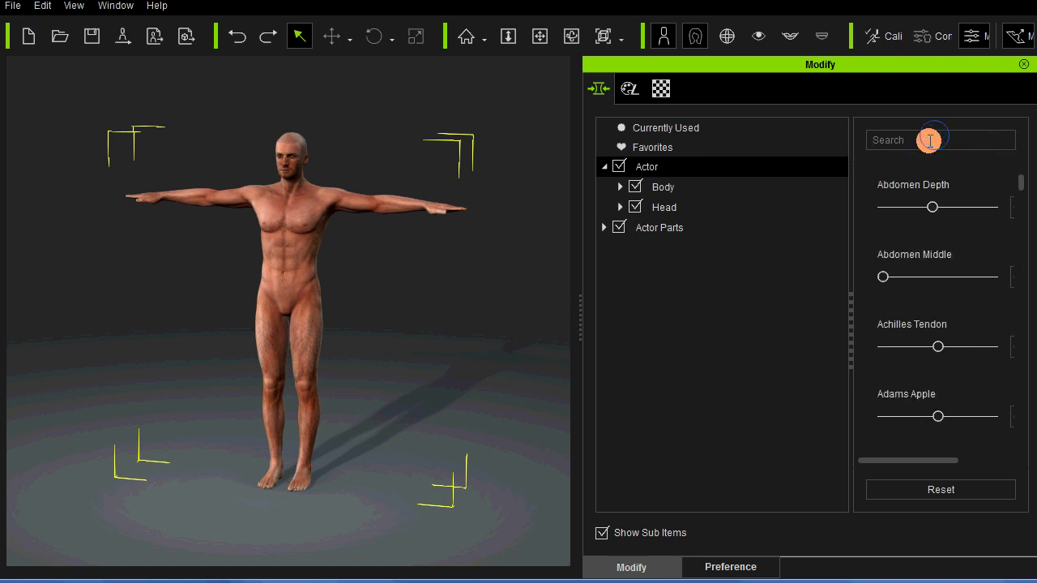
Search 'head' and set Head Scale to 100, then search 'neck' and max out Neck Length.
text(head)
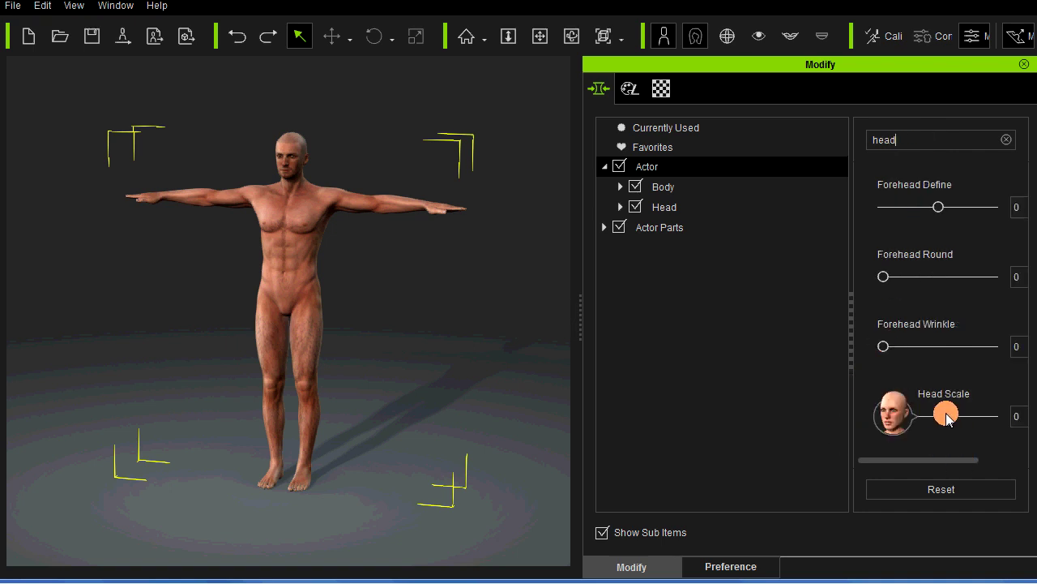
drag(948, 415, 996, 416)
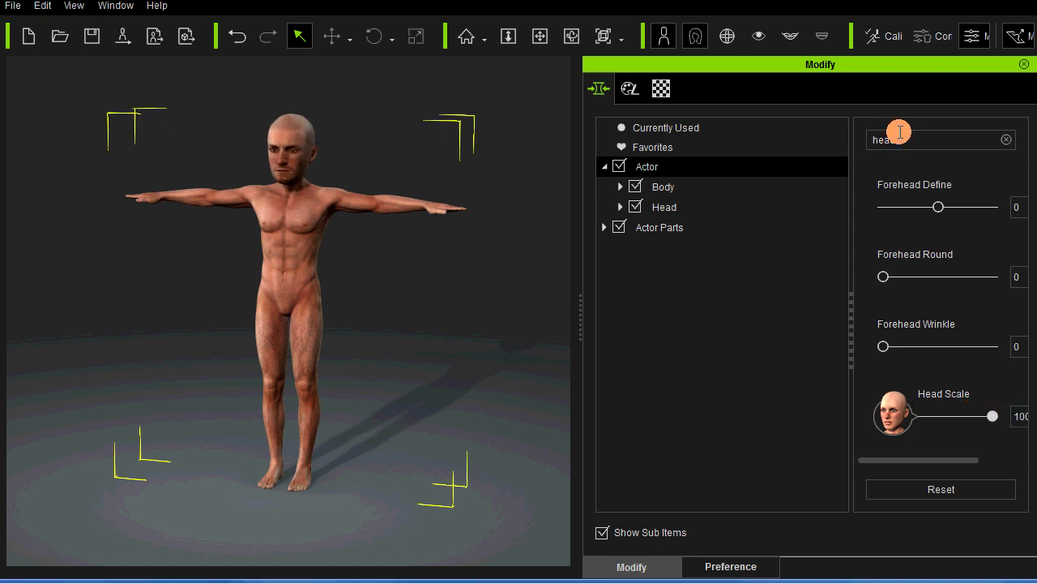
drag(902, 138, 830, 136)
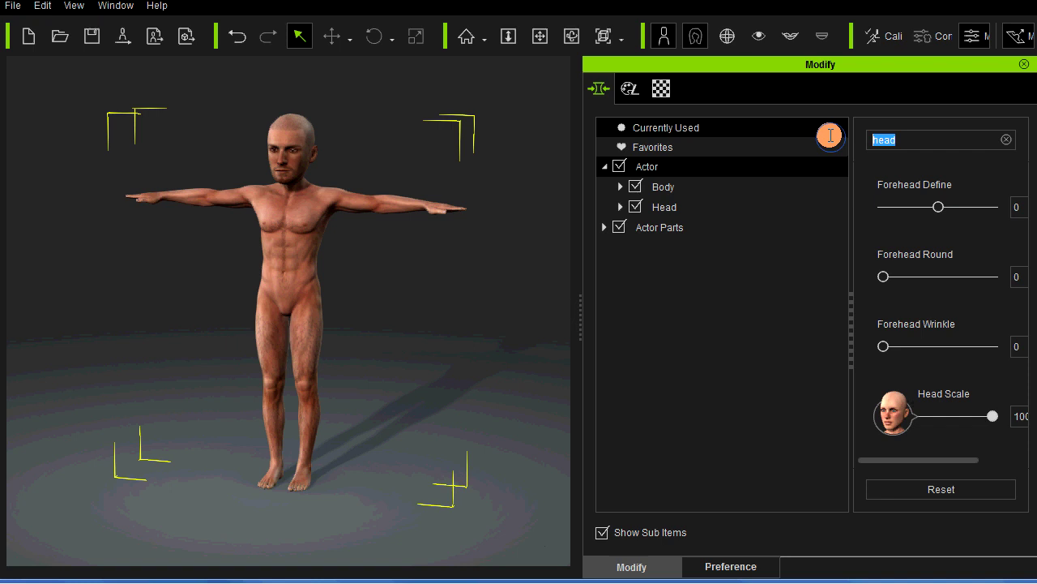
text(neck)
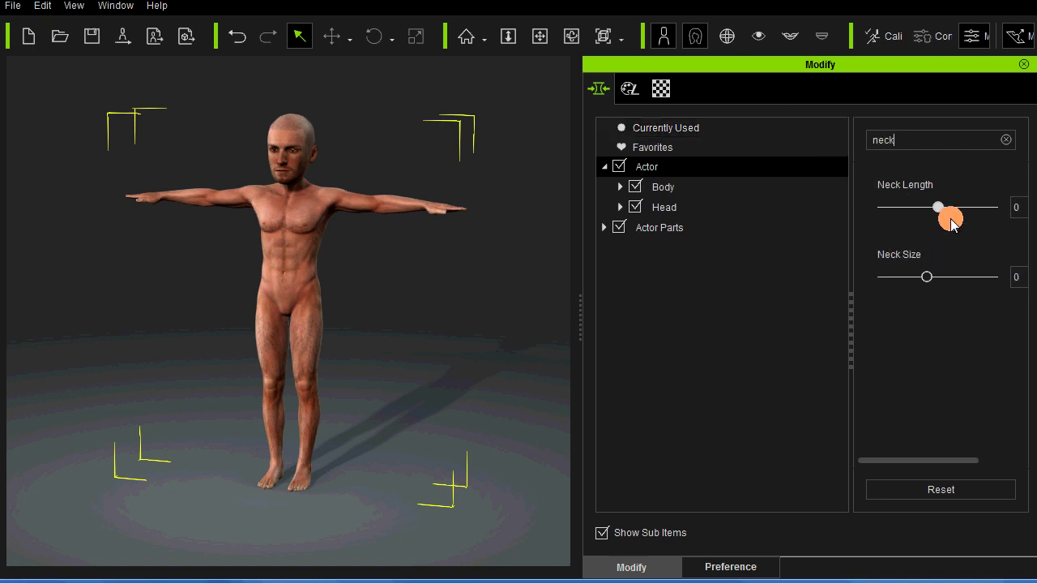
drag(943, 206, 1025, 207)
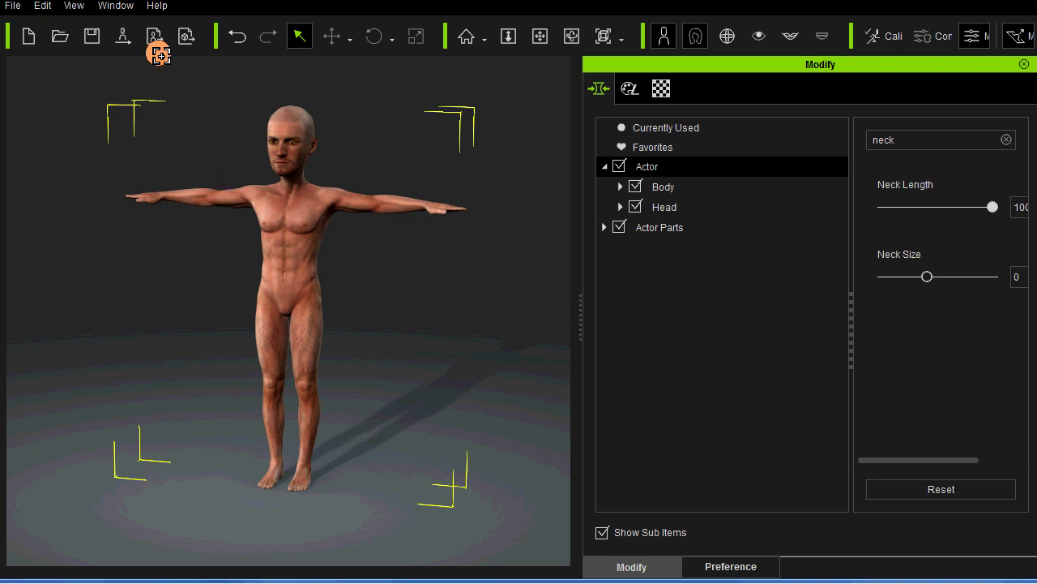
Send the edited man into the Egyptian scene and open his avatar settings.
click(124, 38)
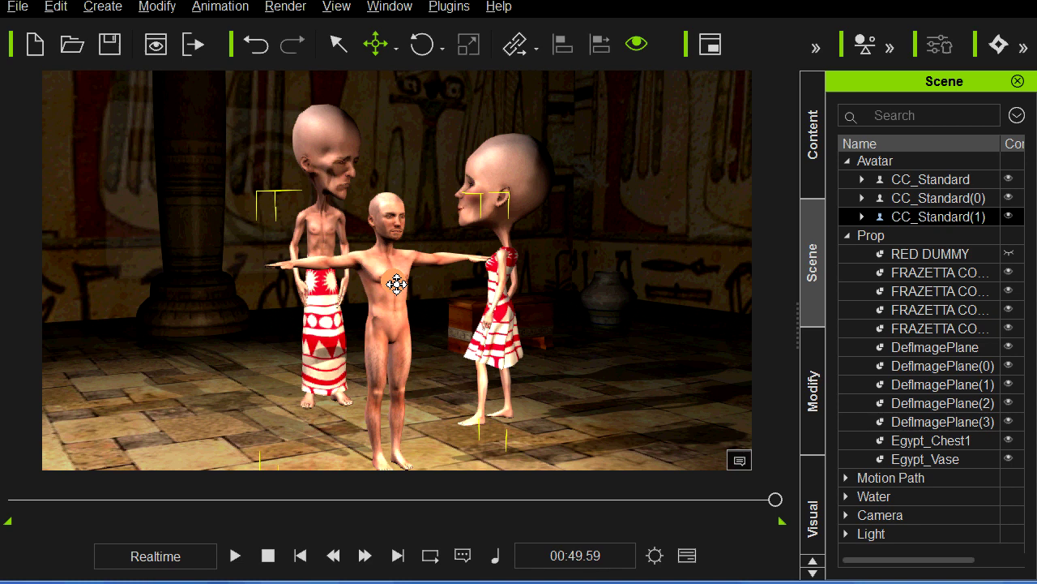
click(936, 401)
click(811, 354)
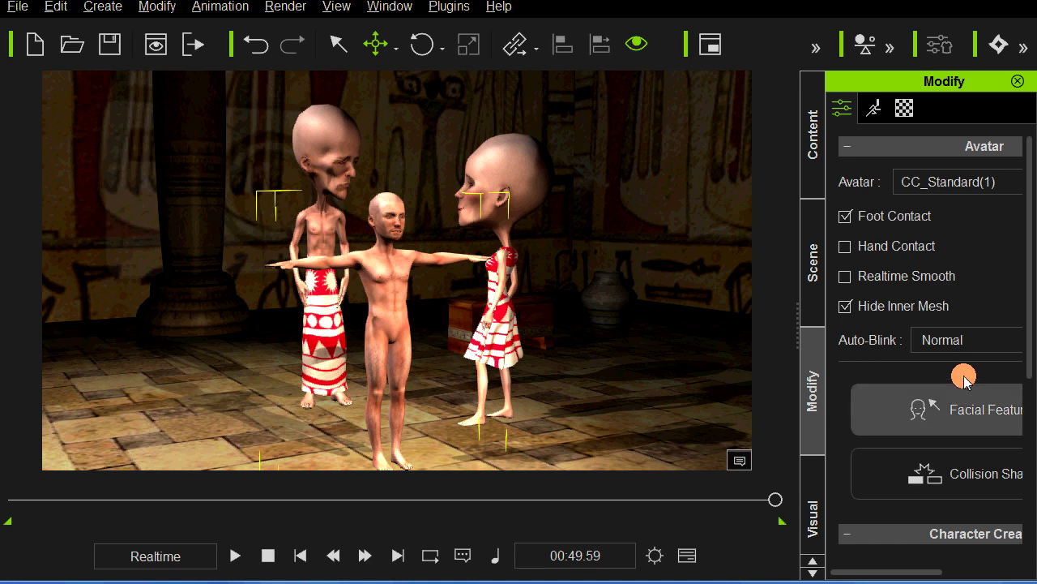
Reopen the man in Character Creator, discarding the current project without saving.
scroll(962, 376, down, 3)
scroll(955, 385, down, 2)
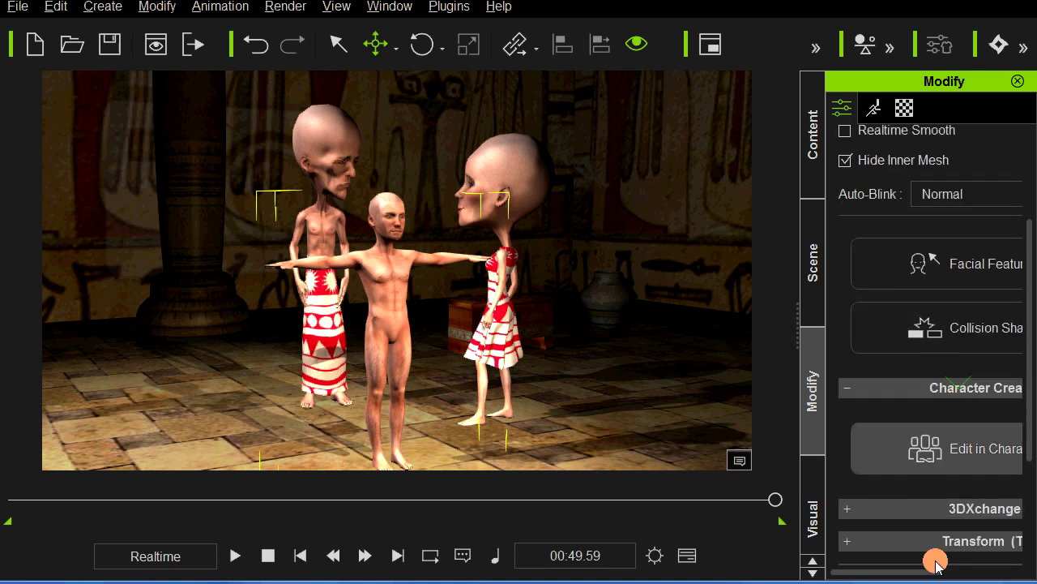
drag(928, 573, 960, 572)
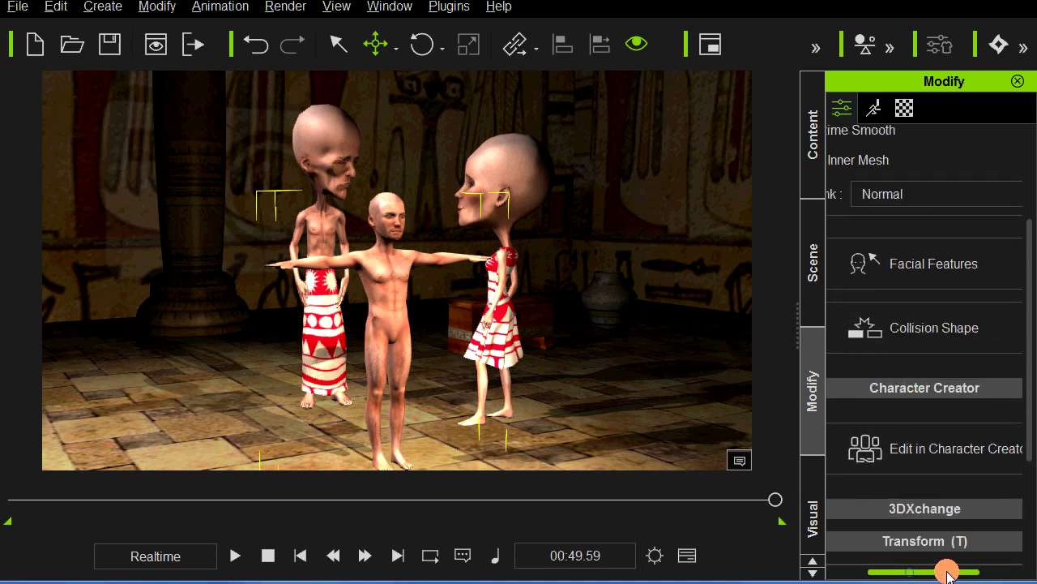
click(953, 452)
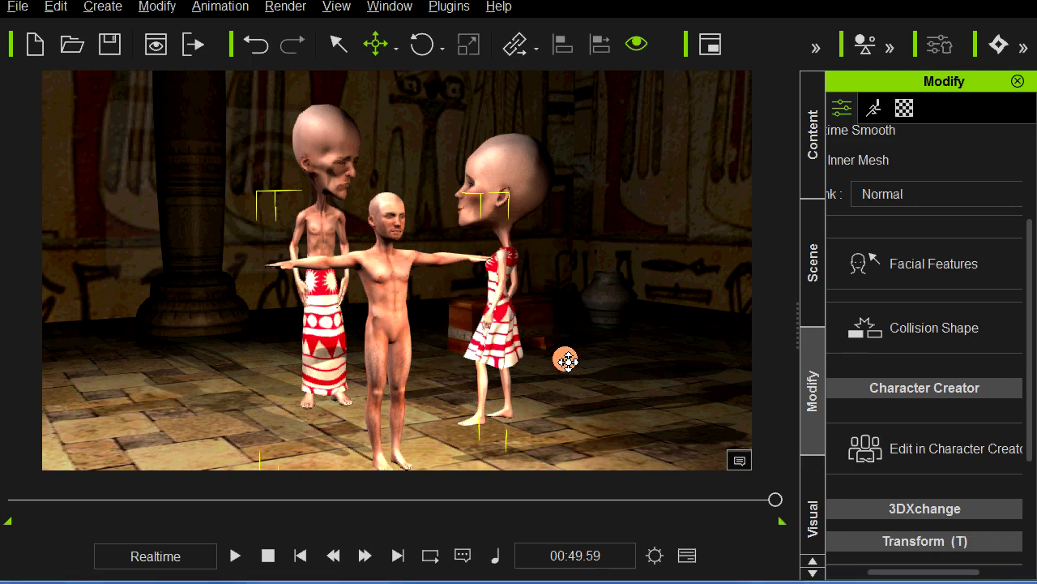
key(alt+Tab)
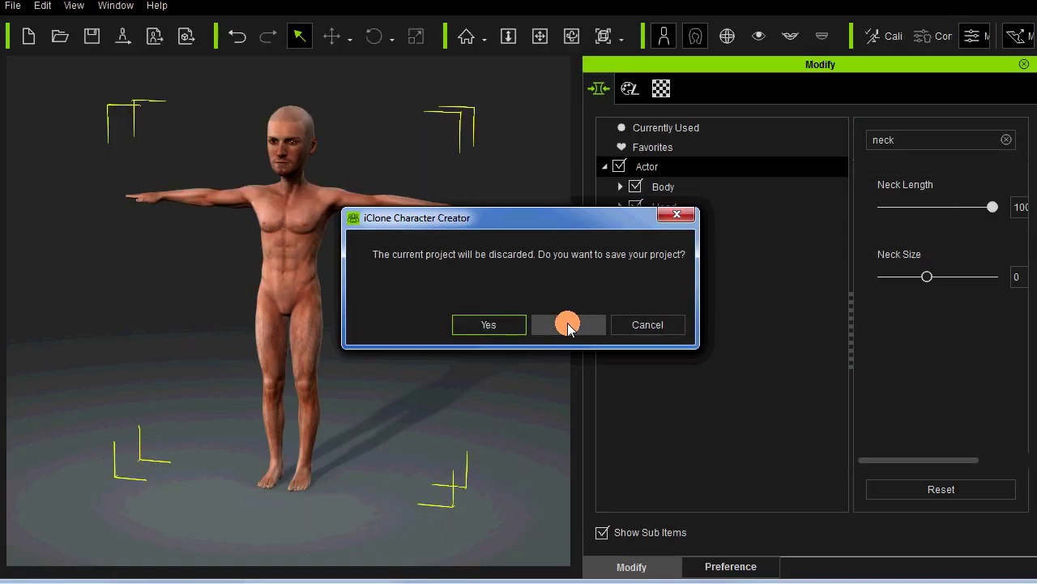
click(567, 324)
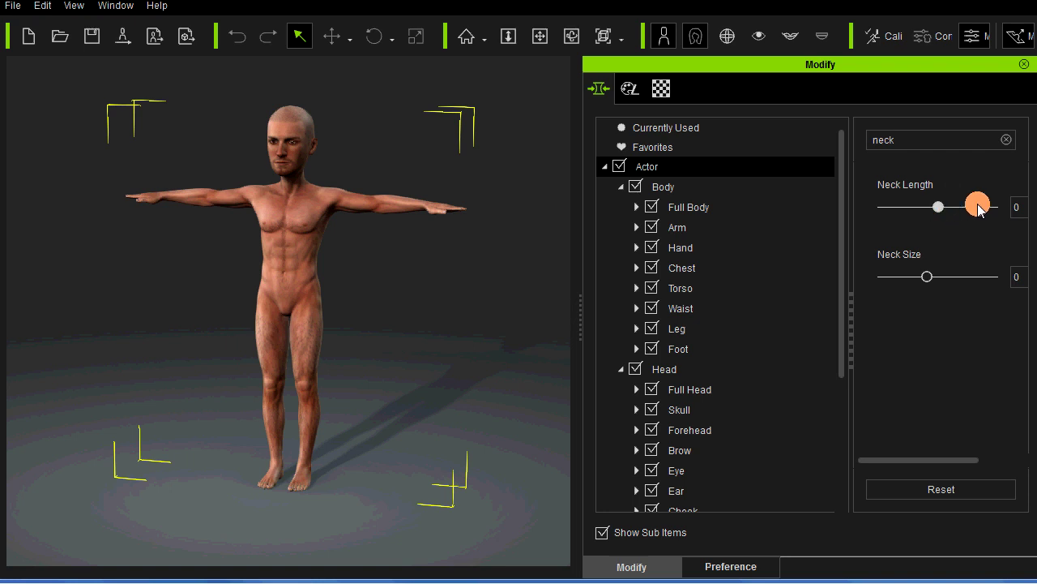
Set Neck Length to 83, then change the search to 'head' and set Head Scale to 100.
drag(978, 208, 984, 207)
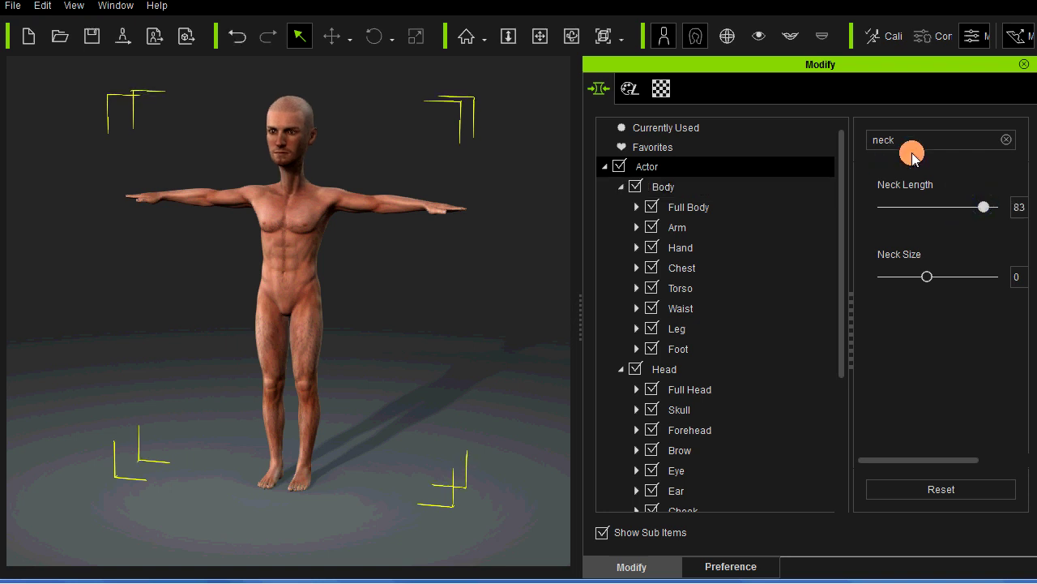
drag(913, 144, 861, 139)
key(Home)
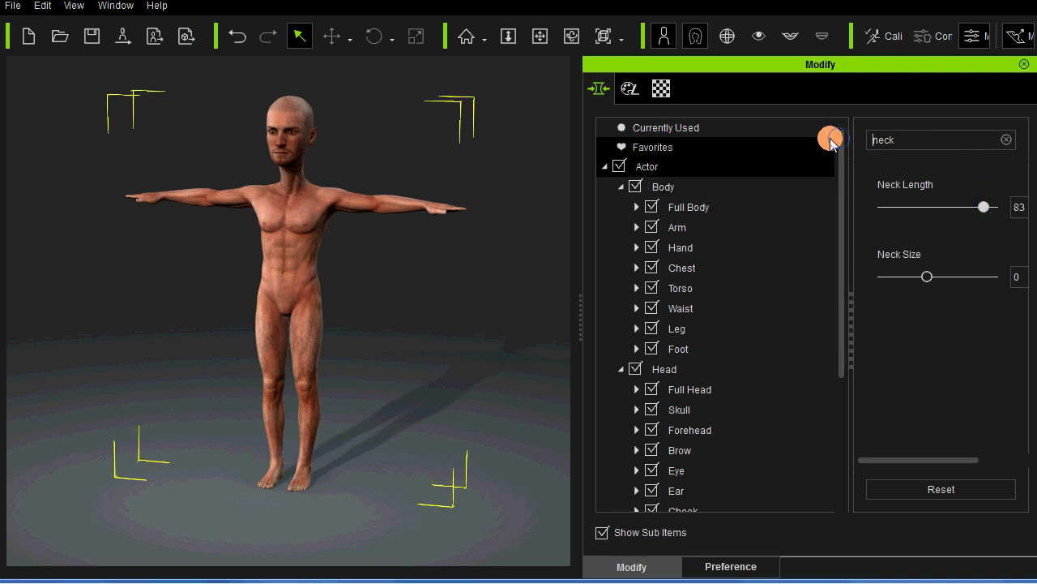
text(head)
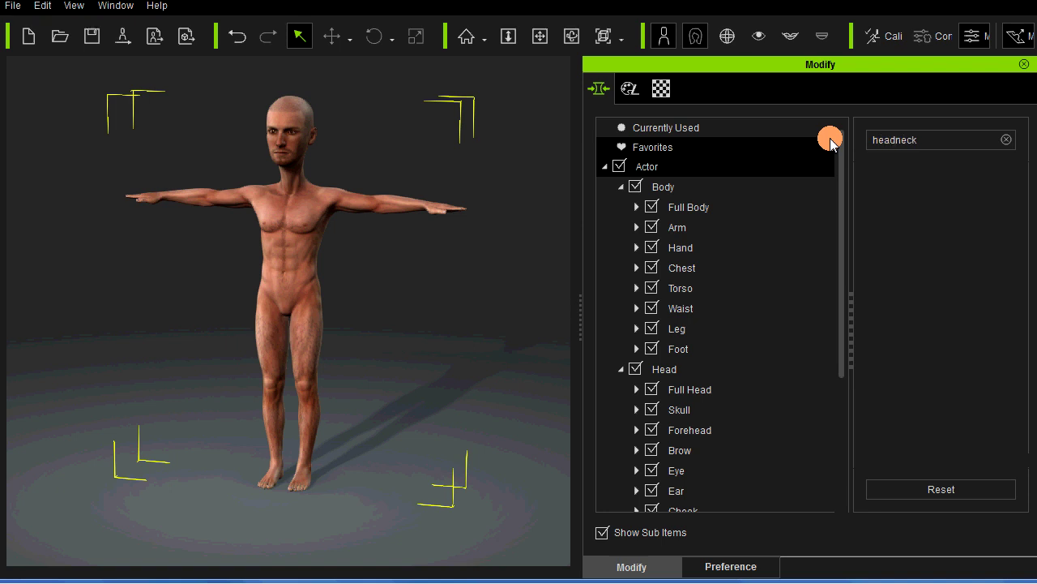
key(Delete)
key(Delete)
key(Delete)
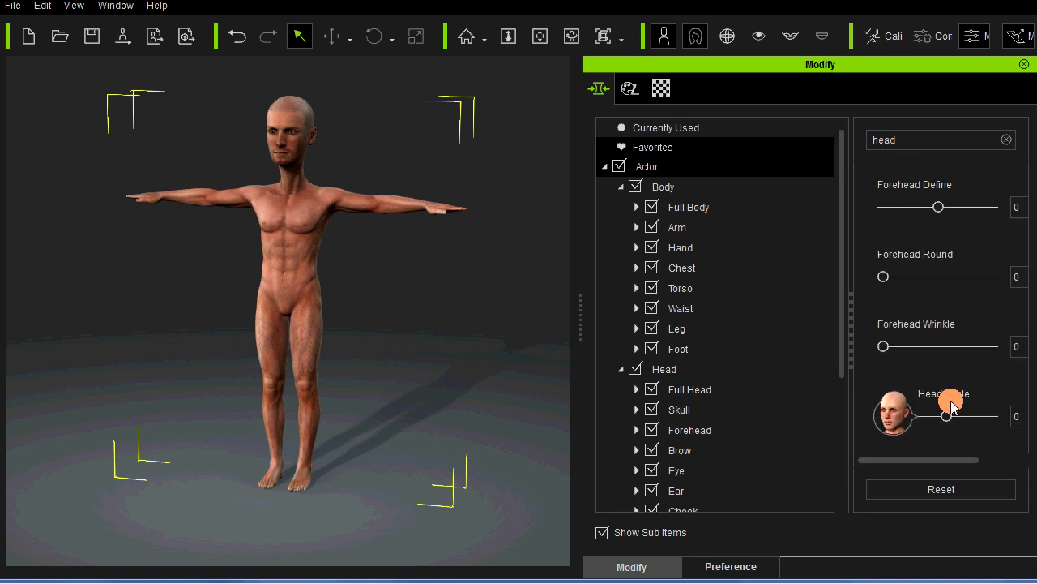
drag(946, 417, 1031, 417)
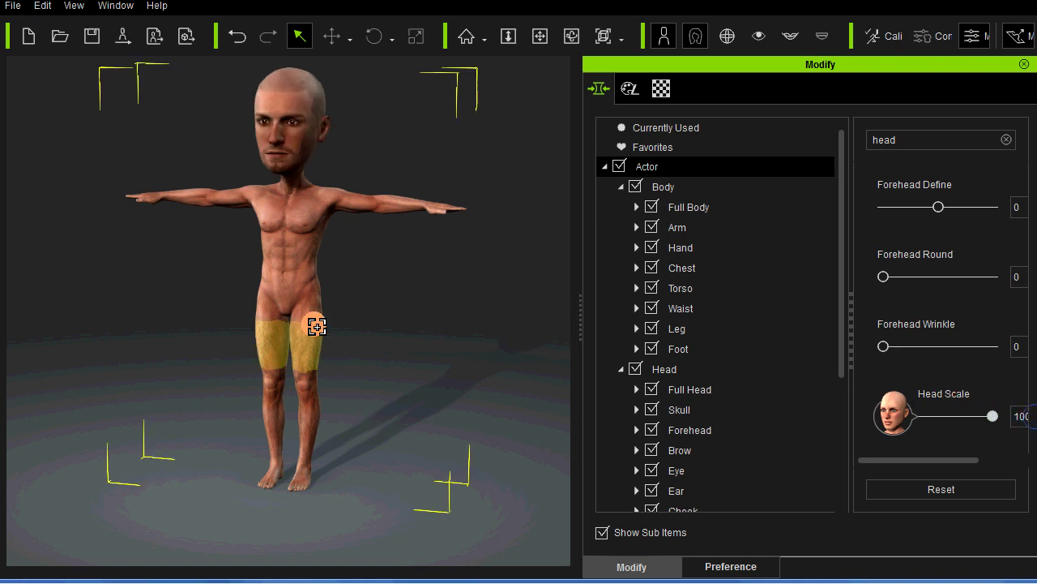
Update the big-headed man in iClone, then return him to Character Creator for more edits.
click(124, 40)
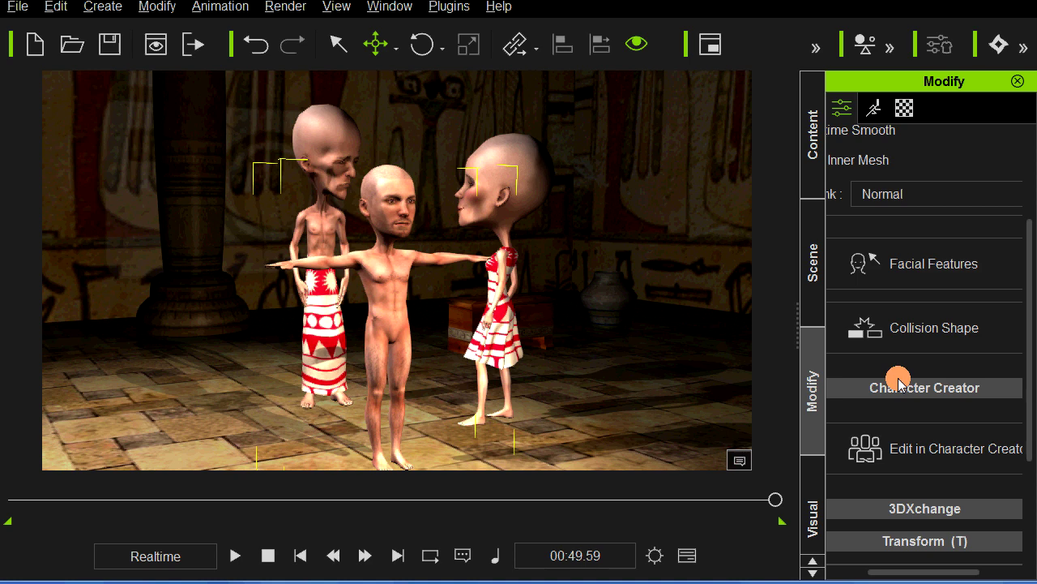
click(975, 448)
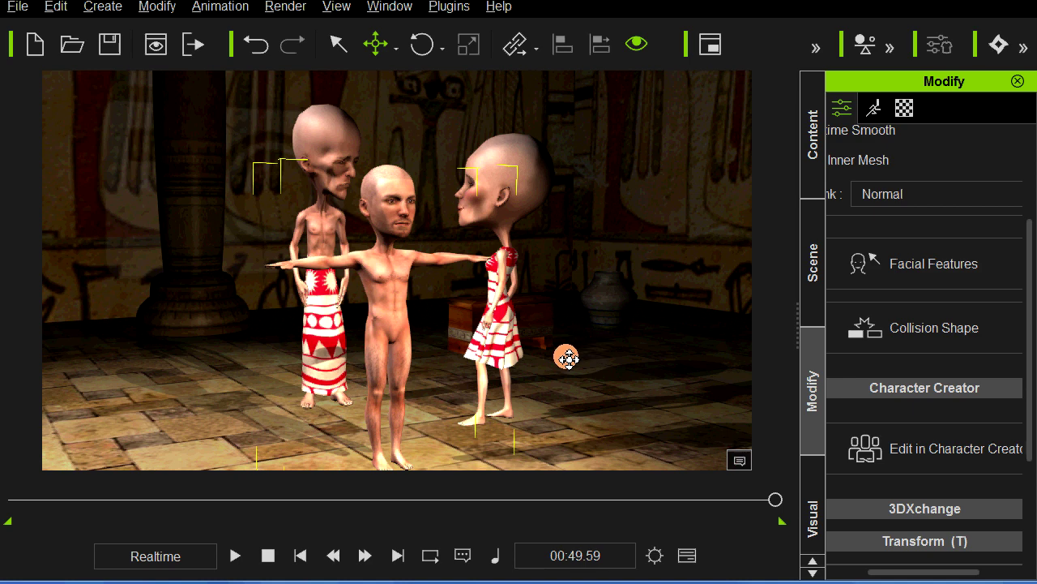
key(alt+Tab)
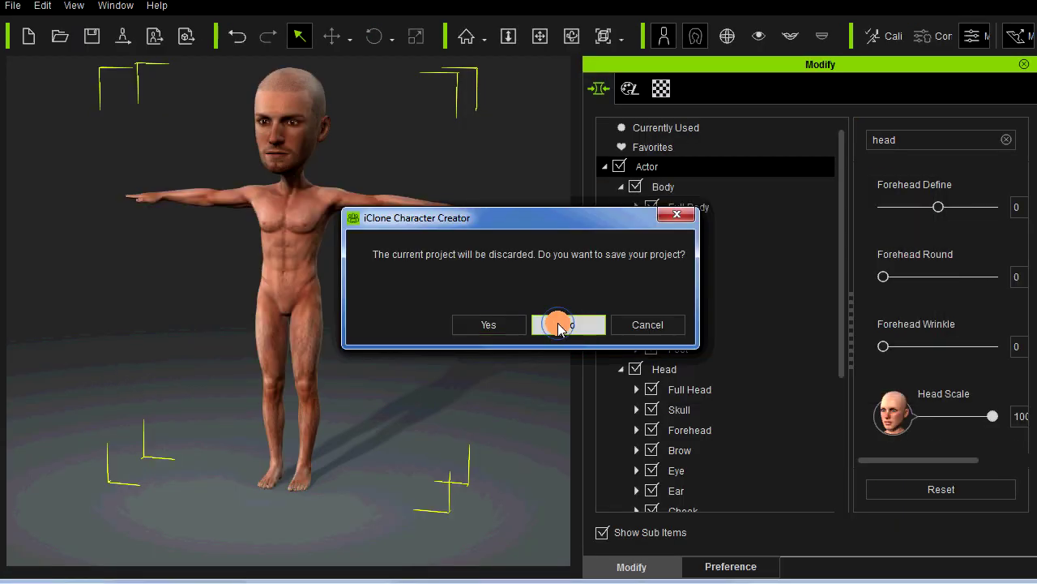
Discard the unsaved project, set Head Scale and Neck Length to 100, and view from the side.
click(561, 325)
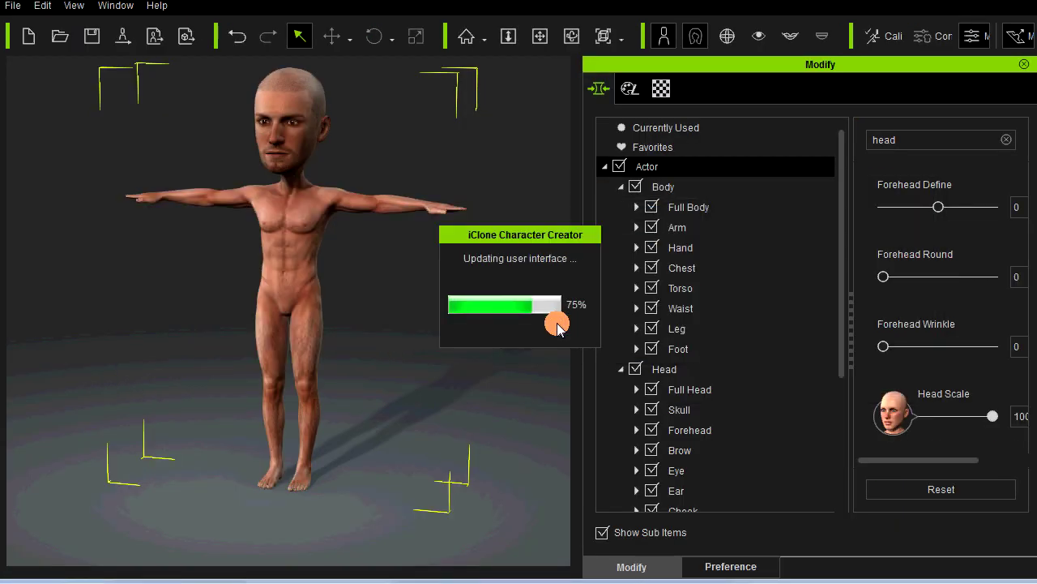
drag(953, 419, 1034, 413)
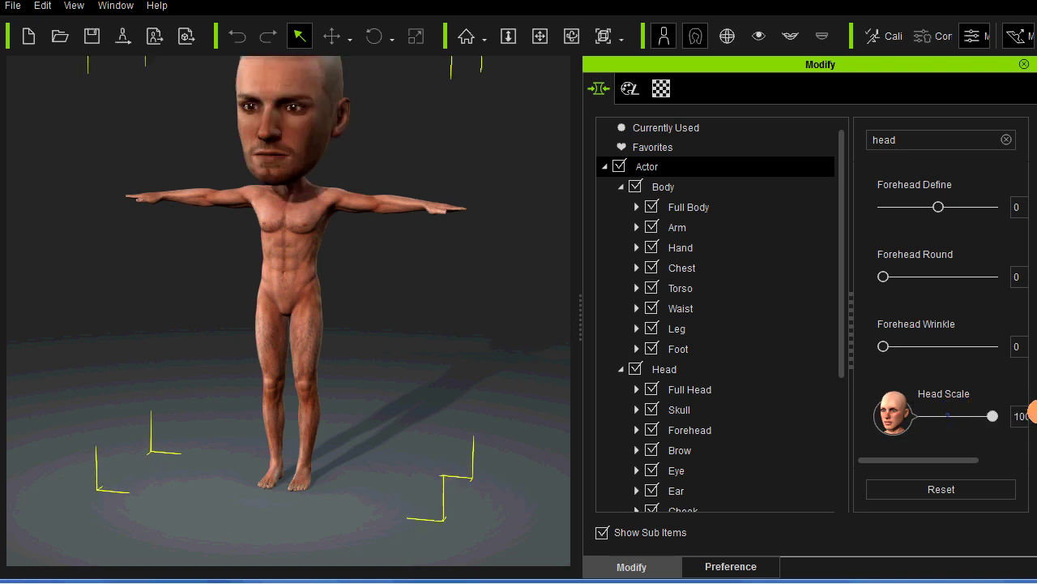
click(912, 140)
drag(841, 140, 830, 144)
text(nec)
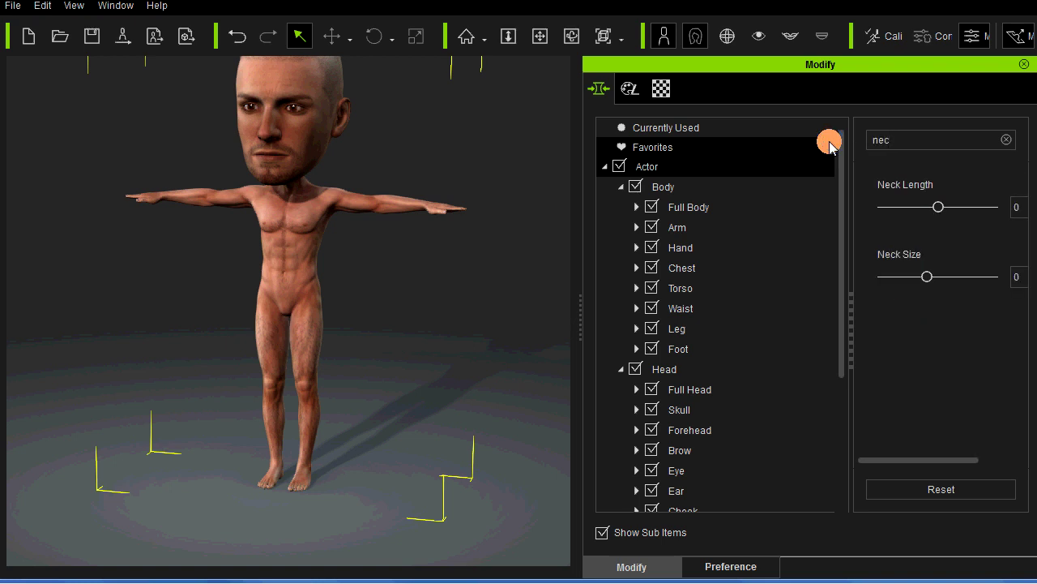
key(BackSpace)
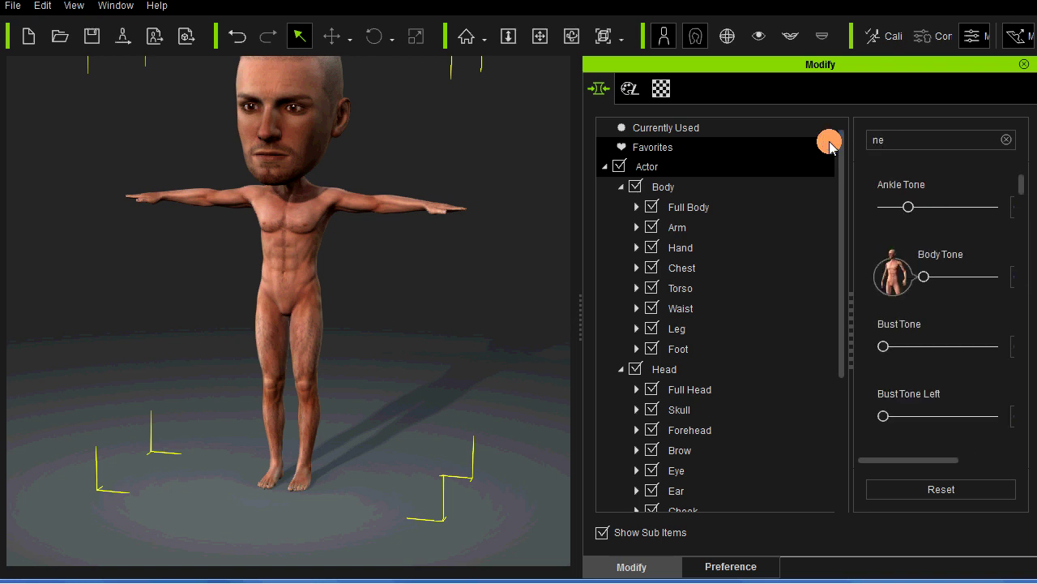
text(ck)
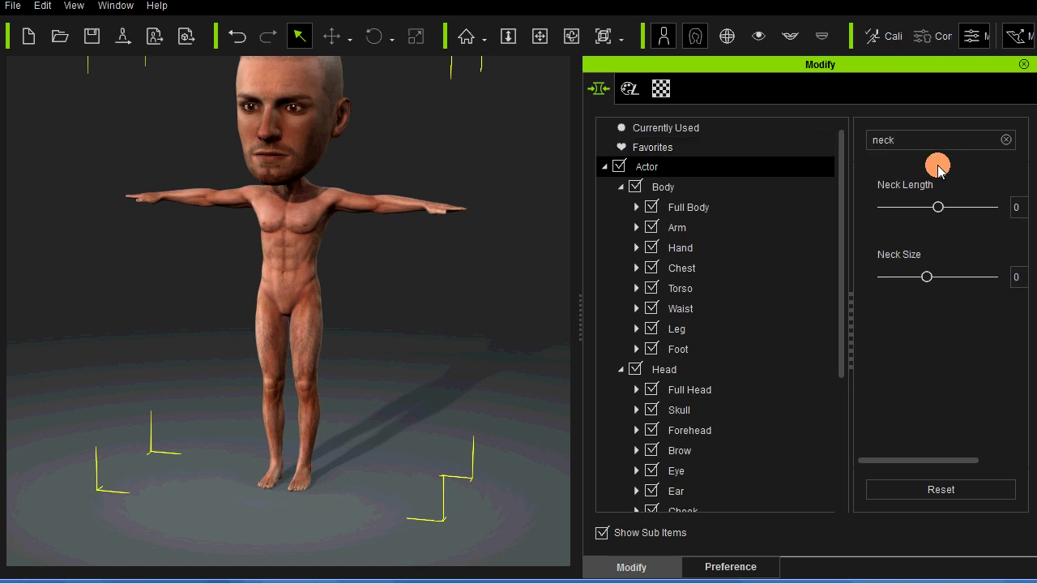
drag(940, 209, 1025, 201)
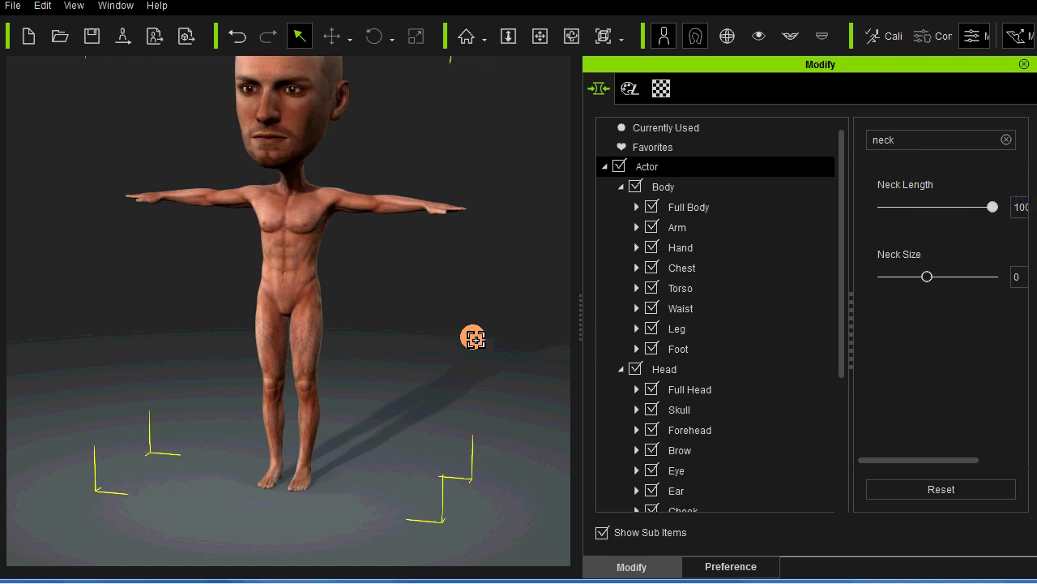
right_drag(366, 341, 324, 343)
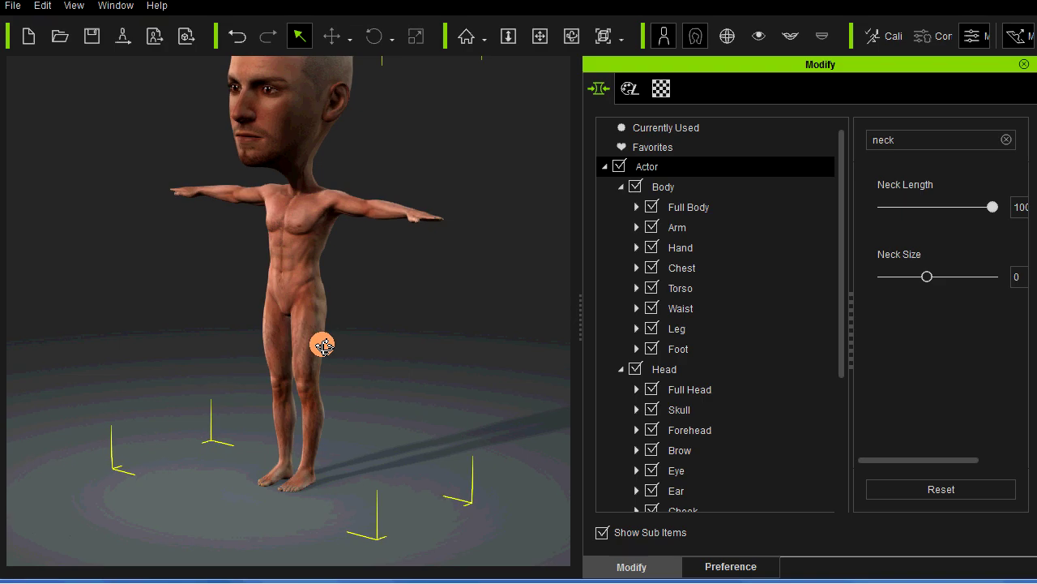
scroll(338, 354, up, 2)
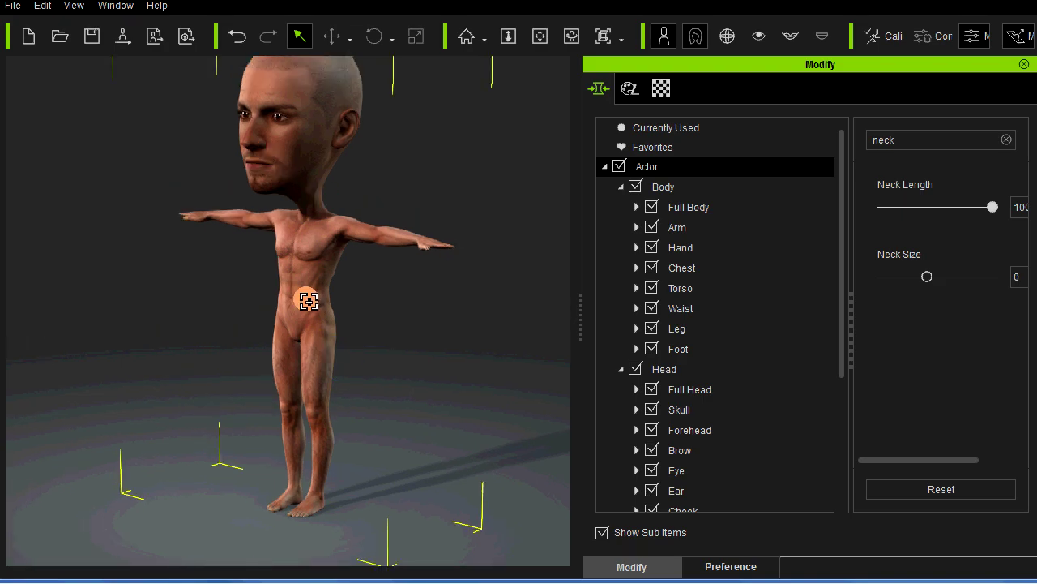